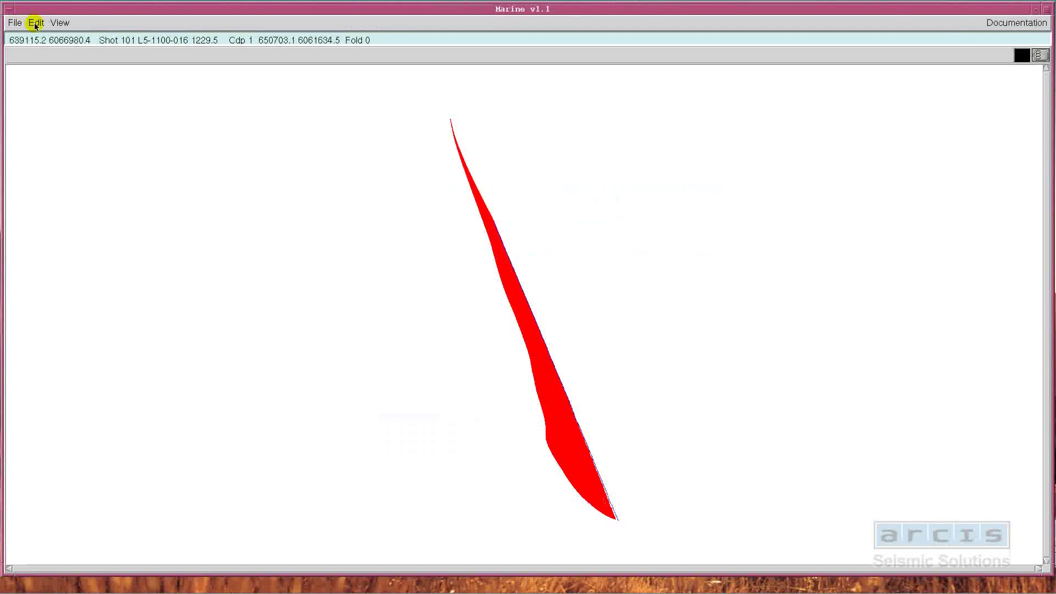
# Step: Open the shot geometry spreadsheet and slide it aside to show more columns
pyautogui.click(33, 24)
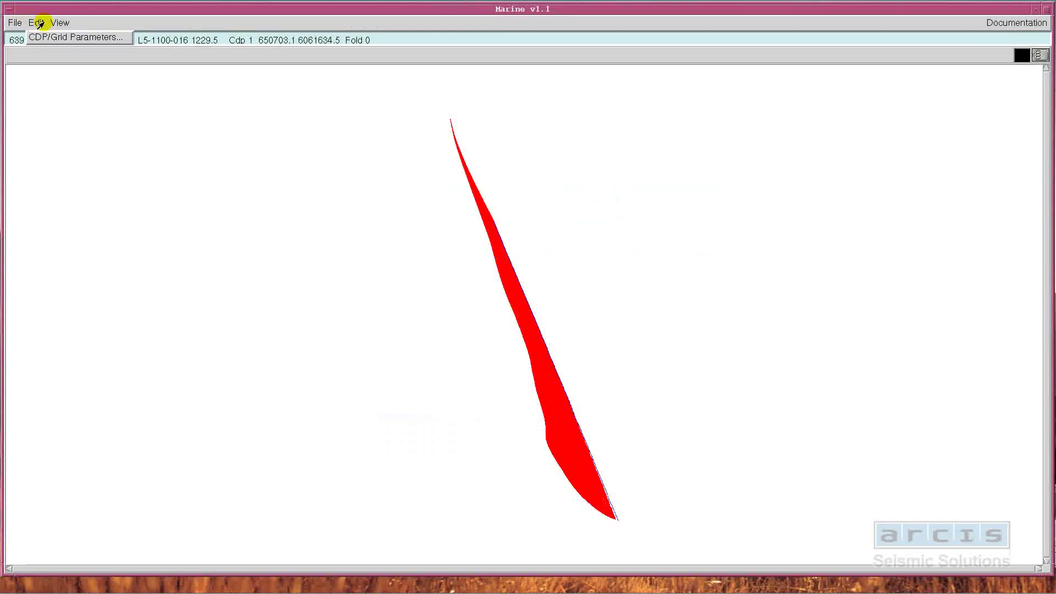
pyautogui.moveTo(59, 23)
pyautogui.click(60, 65)
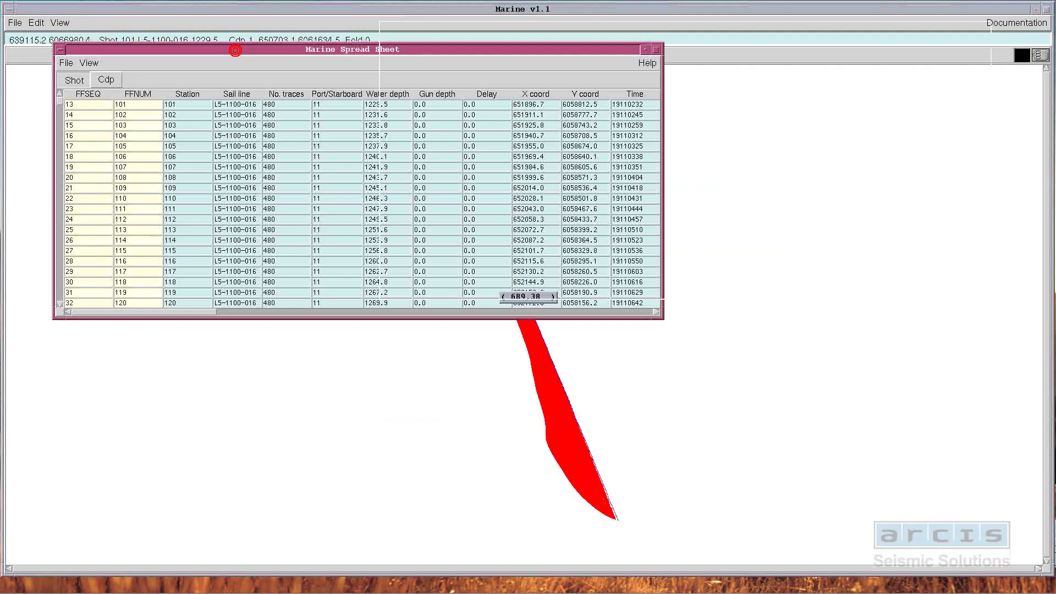
pyautogui.moveTo(235, 50); pyautogui.dragTo(563, 30)
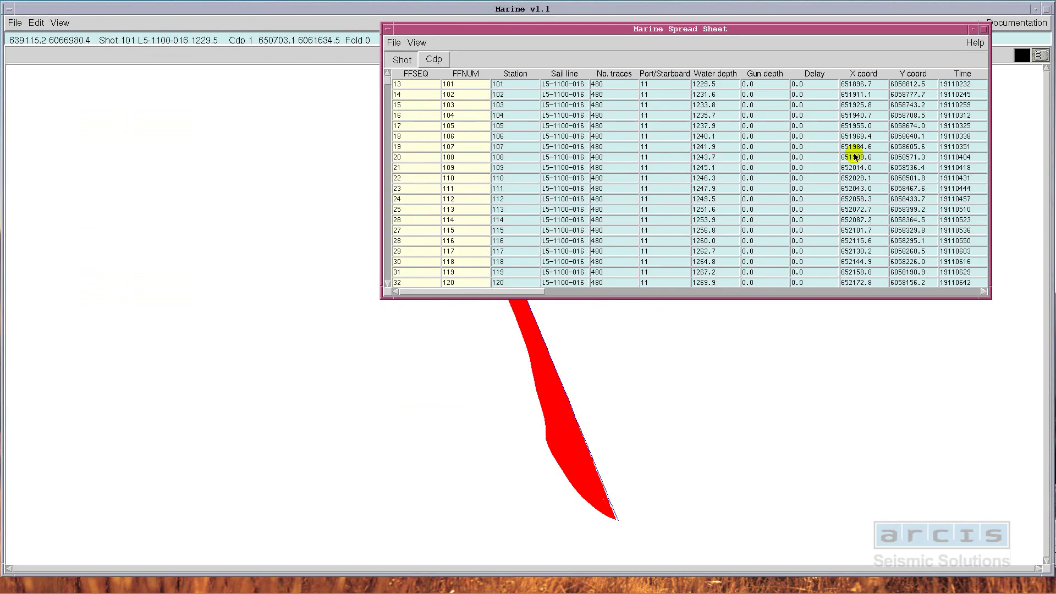
pyautogui.moveTo(510, 29); pyautogui.dragTo(510, 29)
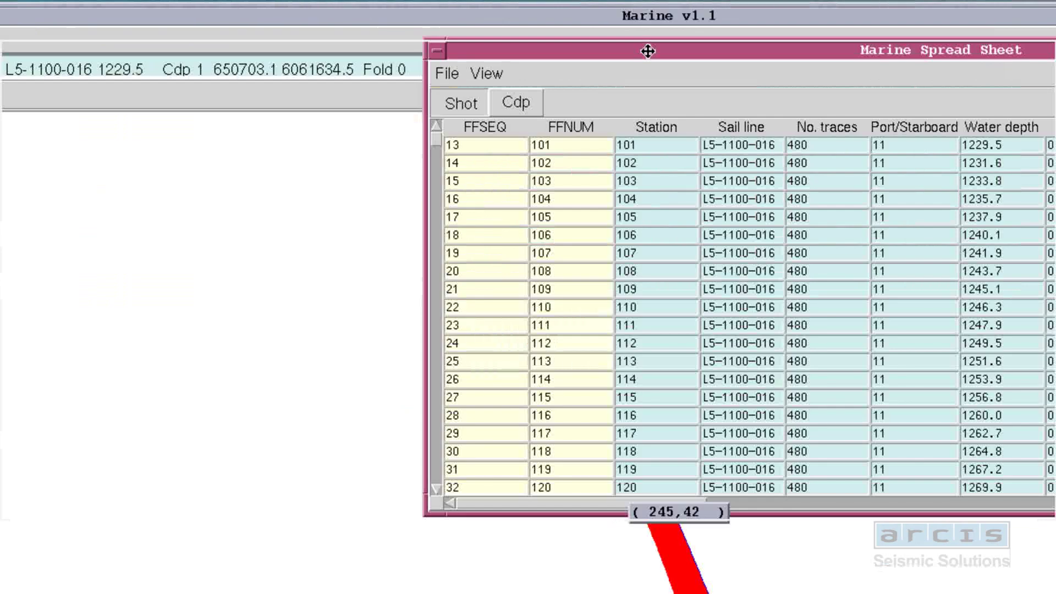
pyautogui.moveTo(648, 50); pyautogui.dragTo(227, 54)
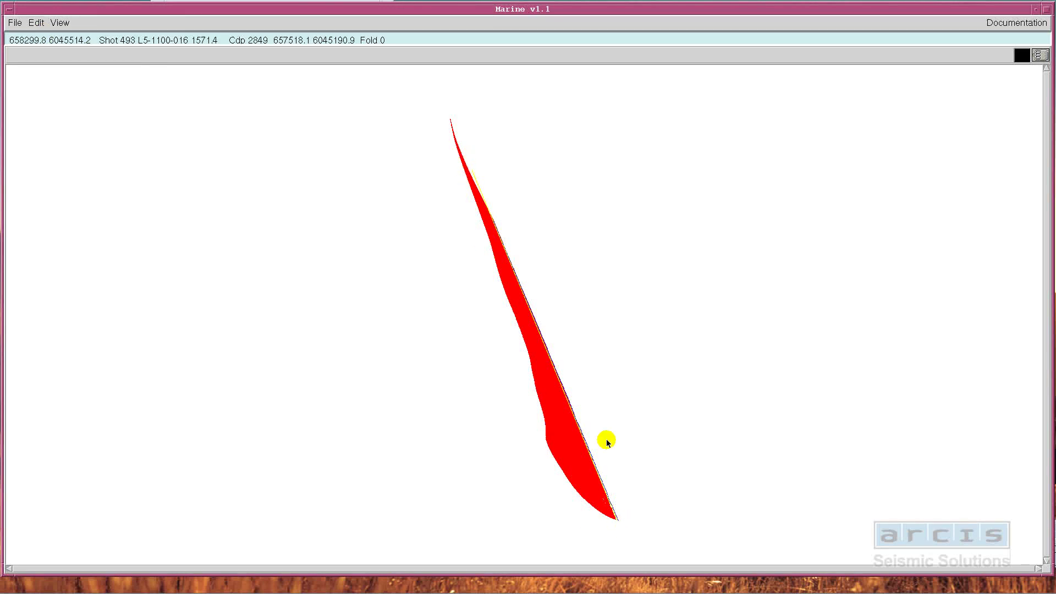
# Step: Zoom into part of the coverage area and redraw the map with Grid included
pyautogui.moveTo(510, 277); pyautogui.dragTo(531, 298)
pyautogui.moveTo(754, 12); pyautogui.dragTo(754, 78)
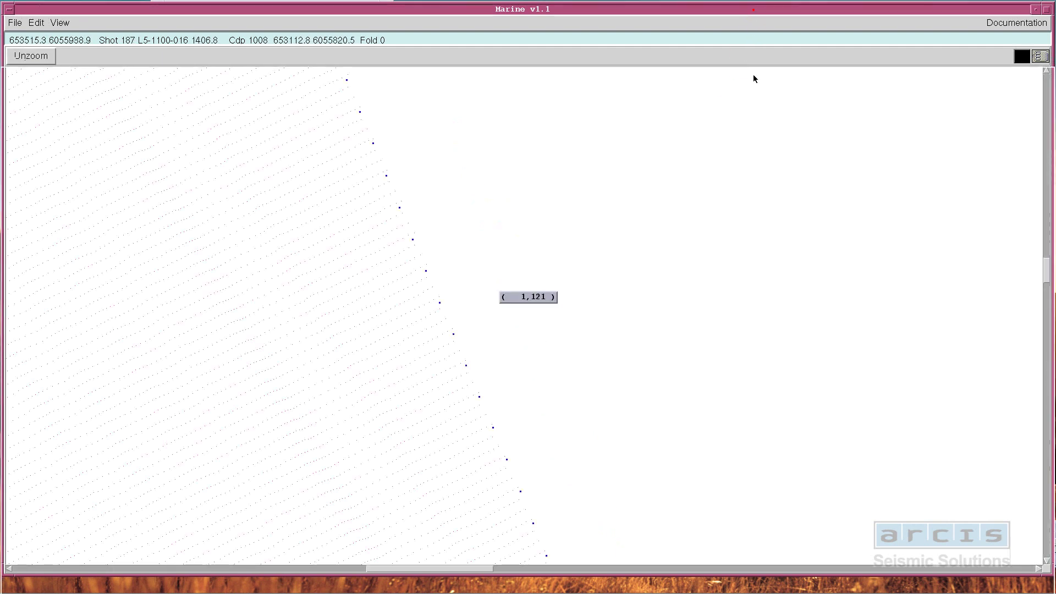
pyautogui.click(745, 14)
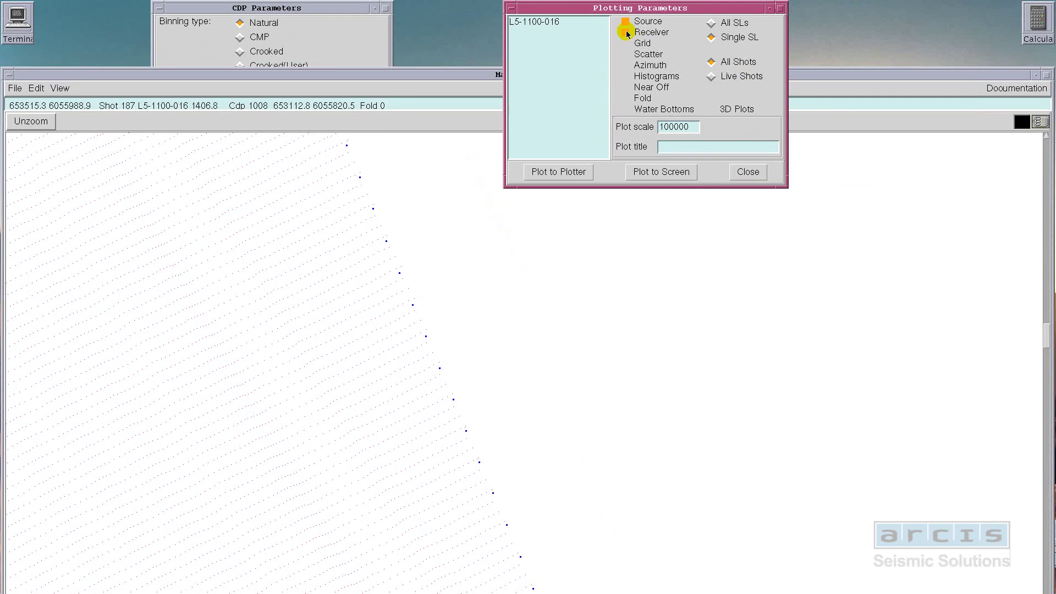
pyautogui.click(625, 43)
pyautogui.click(661, 171)
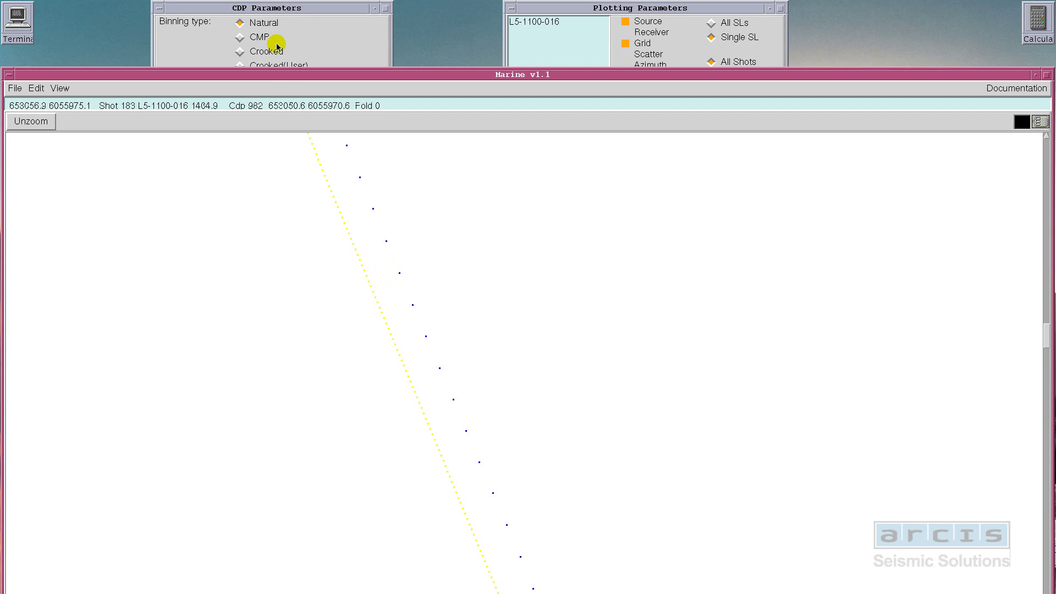
# Step: Compare the map's bins under CMP and then Crooked binning
pyautogui.click(241, 38)
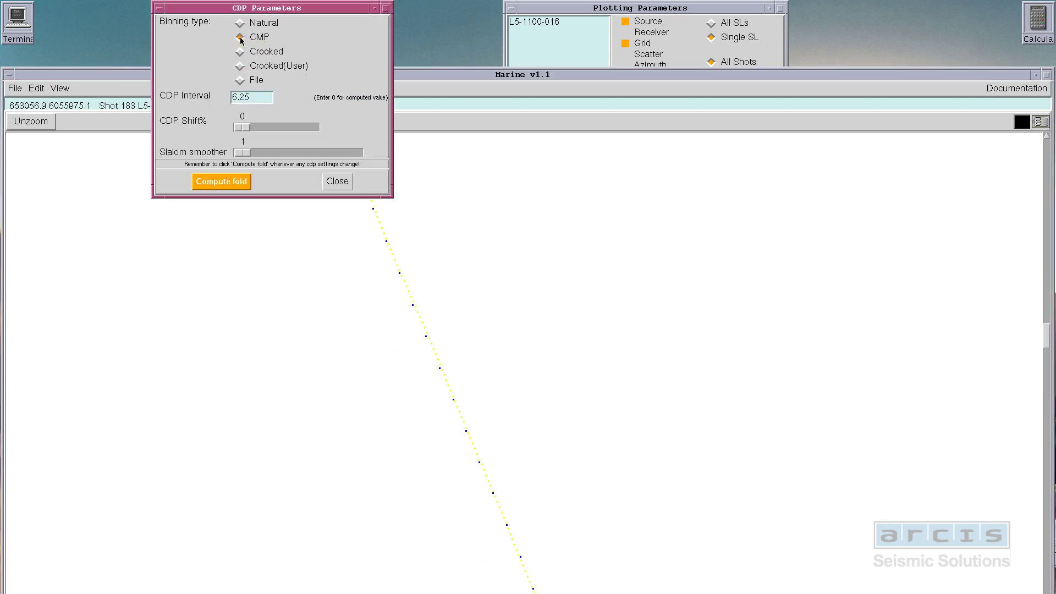
pyautogui.click(394, 290)
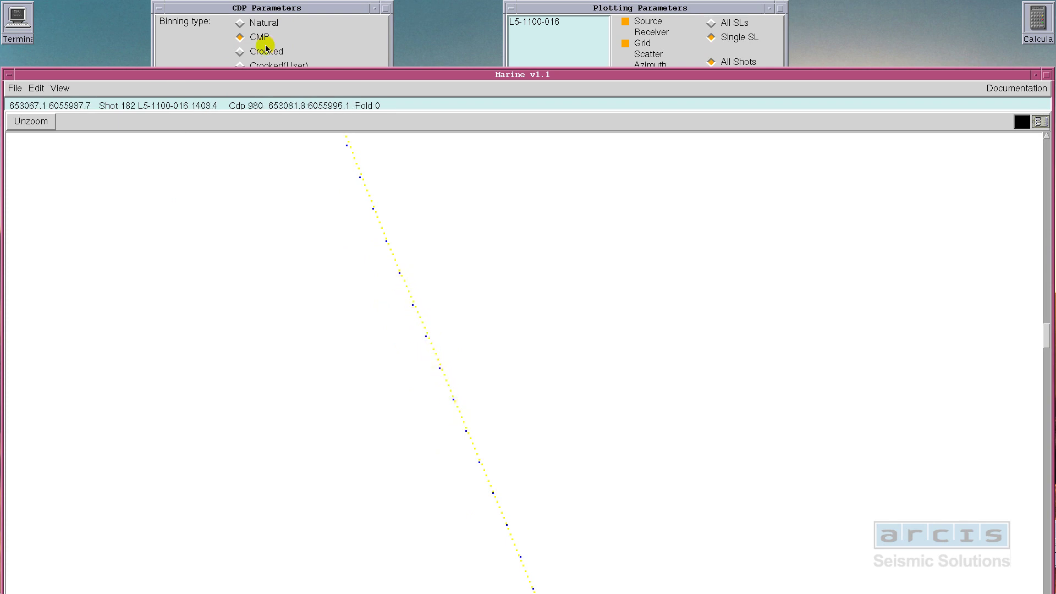
pyautogui.click(240, 52)
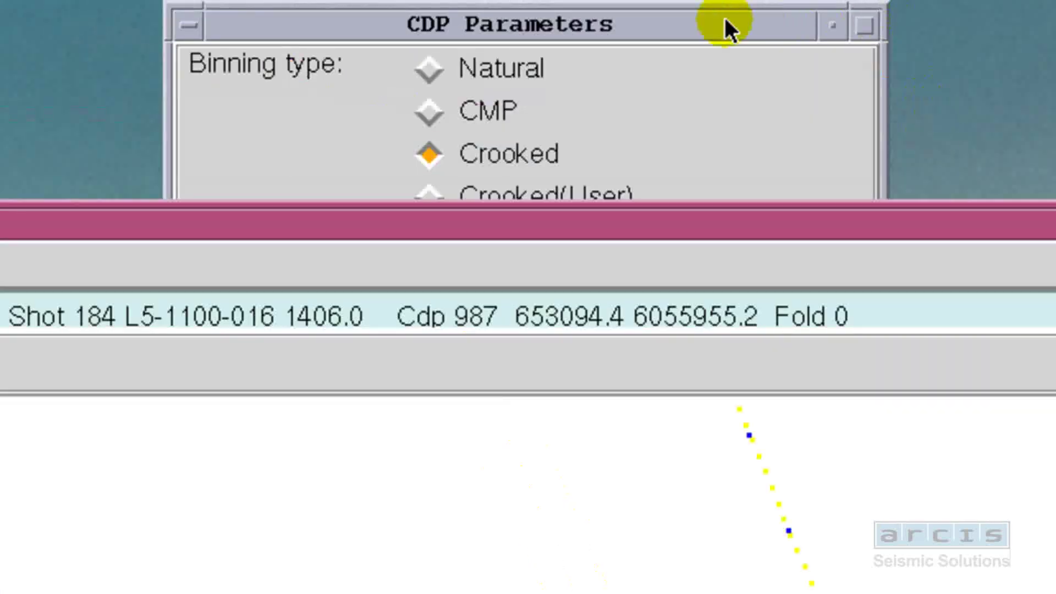
pyautogui.click(723, 31)
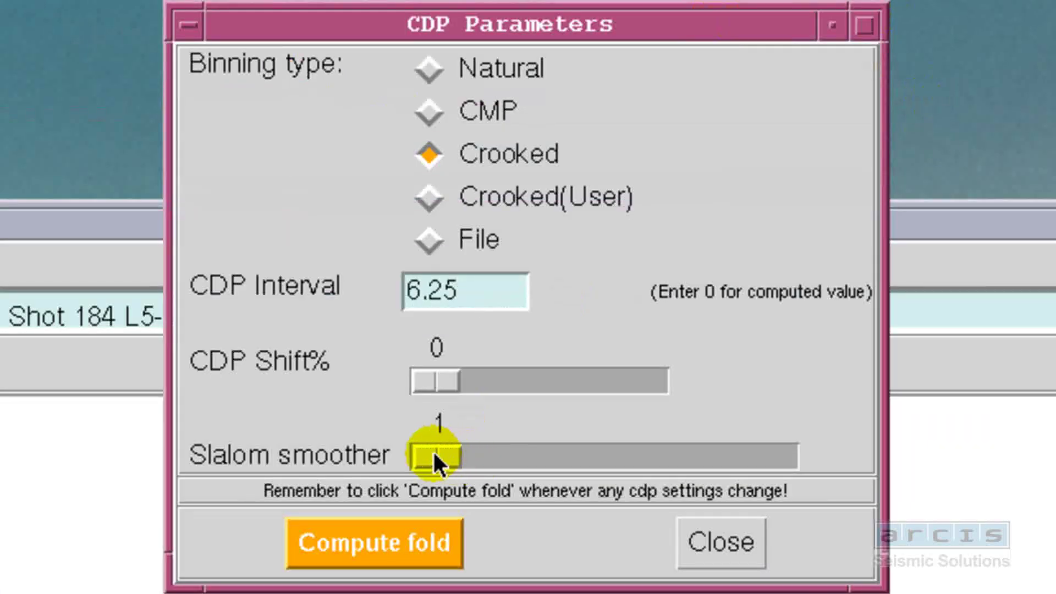
# Step: Set the slalom smoother to 64, switch to Crooked(User) binning, and check the bins
pyautogui.moveTo(481, 450)
pyautogui.mouseDown()
pyautogui.moveTo(682, 476)
pyautogui.moveTo(408, 454)
pyautogui.moveTo(625, 460)
pyautogui.moveTo(488, 464)
pyautogui.mouseUp()
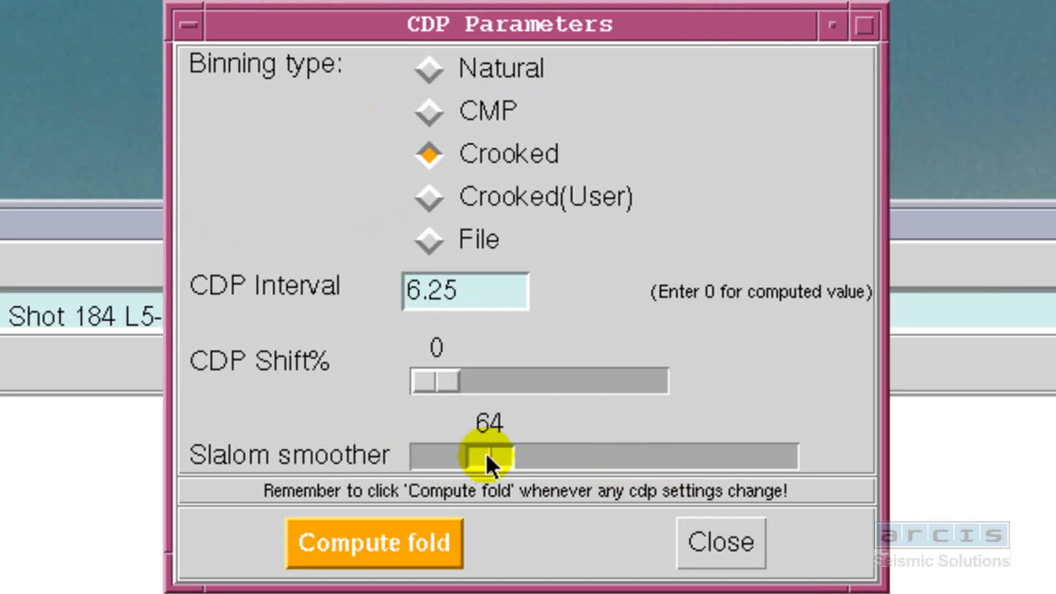
pyautogui.click(429, 196)
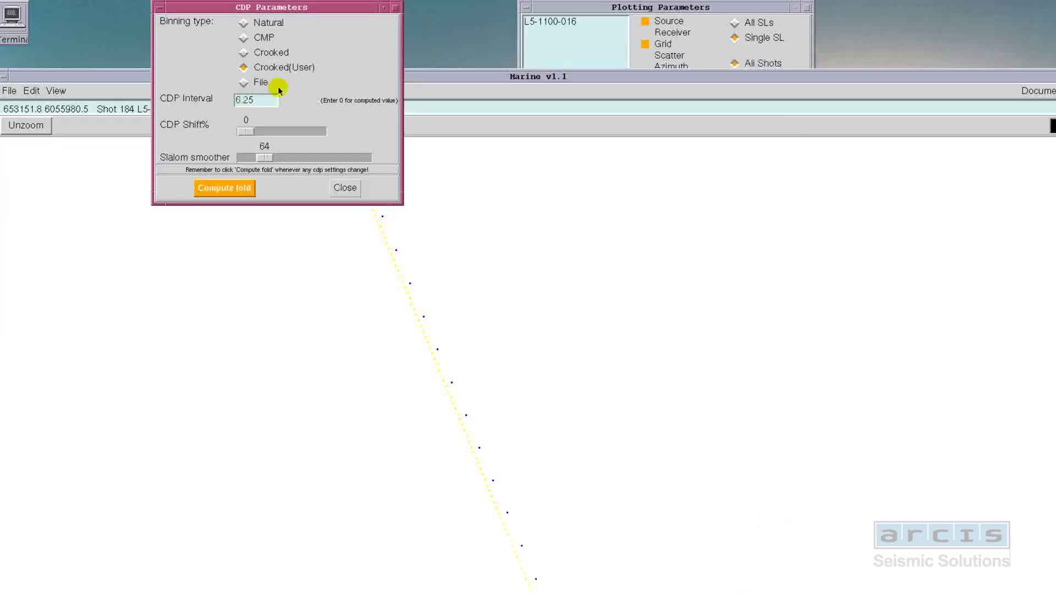
pyautogui.click(342, 324)
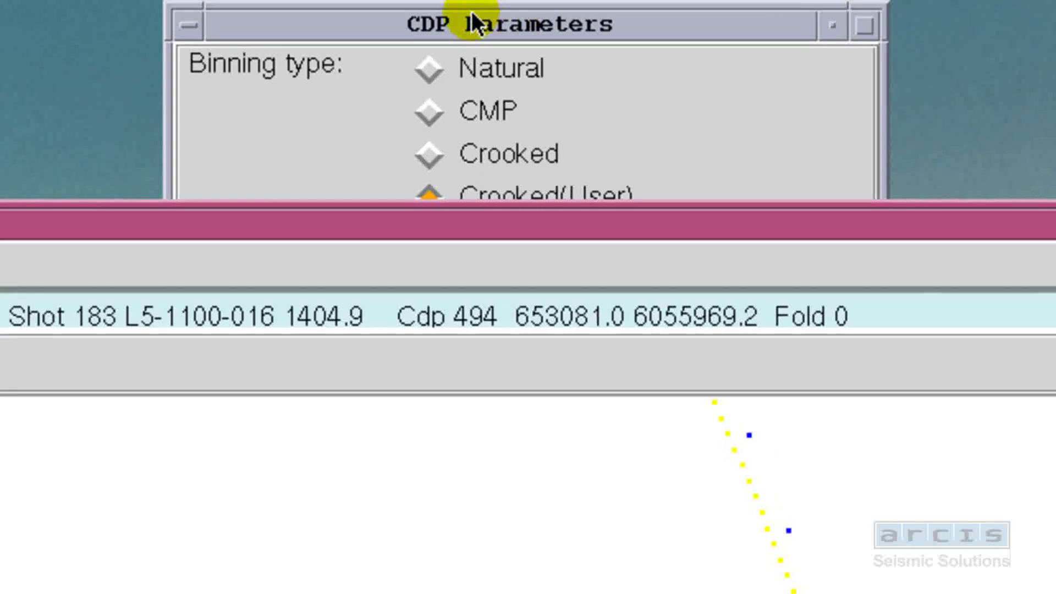
pyautogui.click(262, 8)
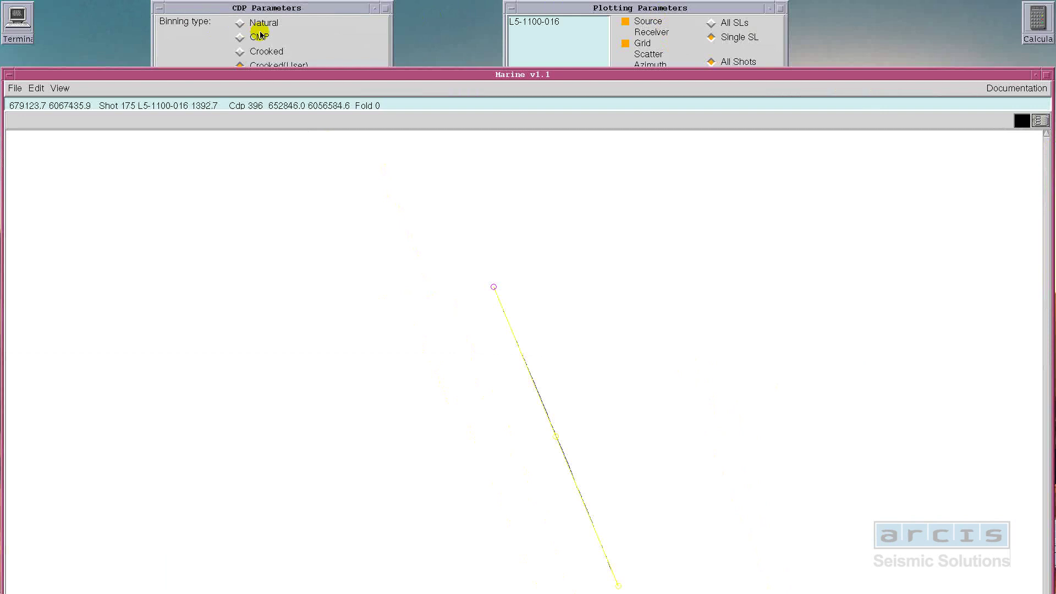
# Step: Return binning to Natural and redraw the map with Fold included
pyautogui.click(241, 24)
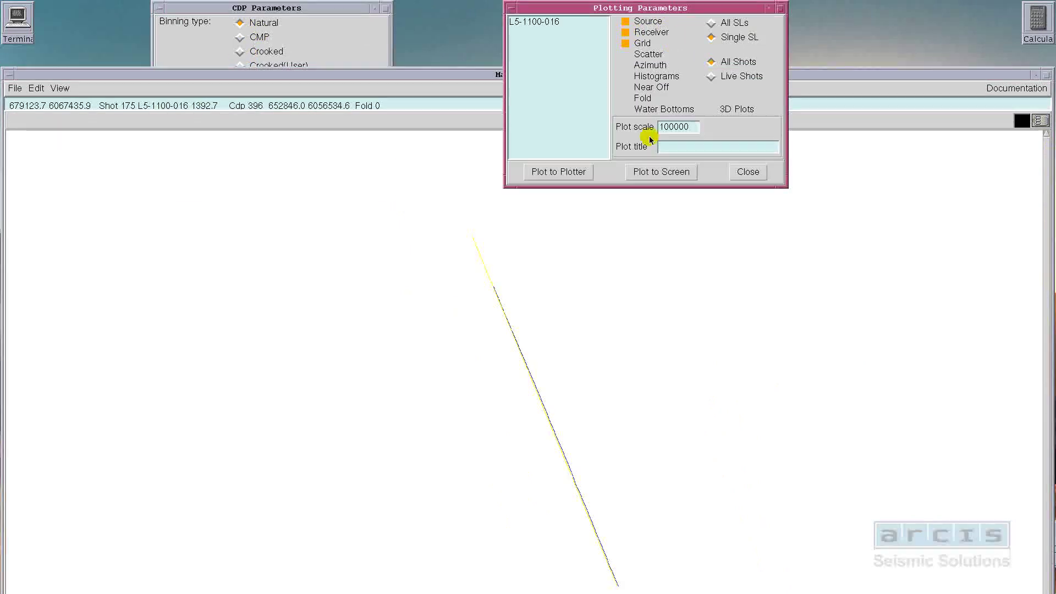
pyautogui.click(660, 171)
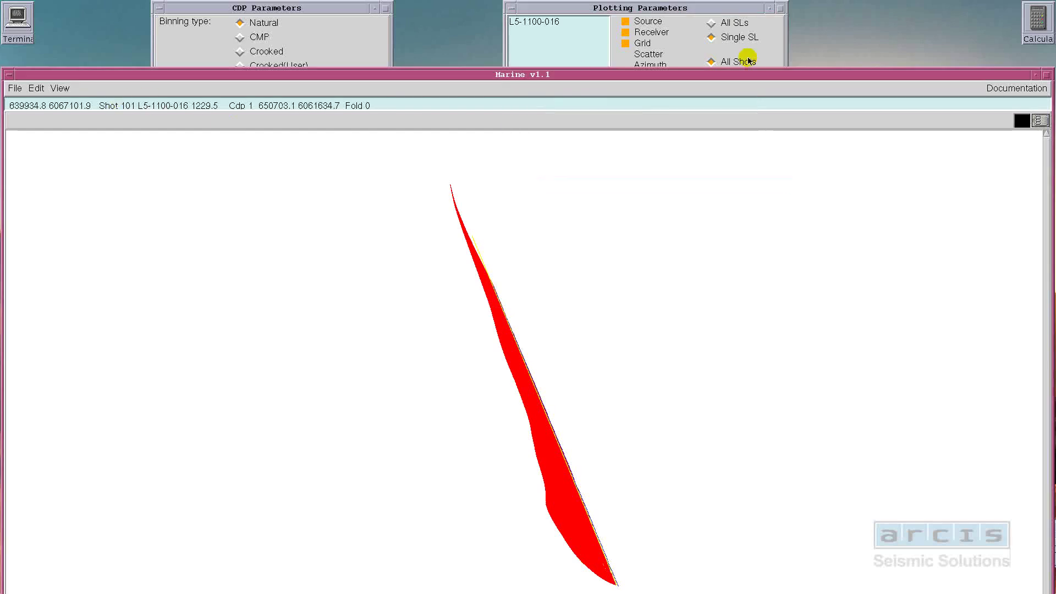
pyautogui.click(627, 99)
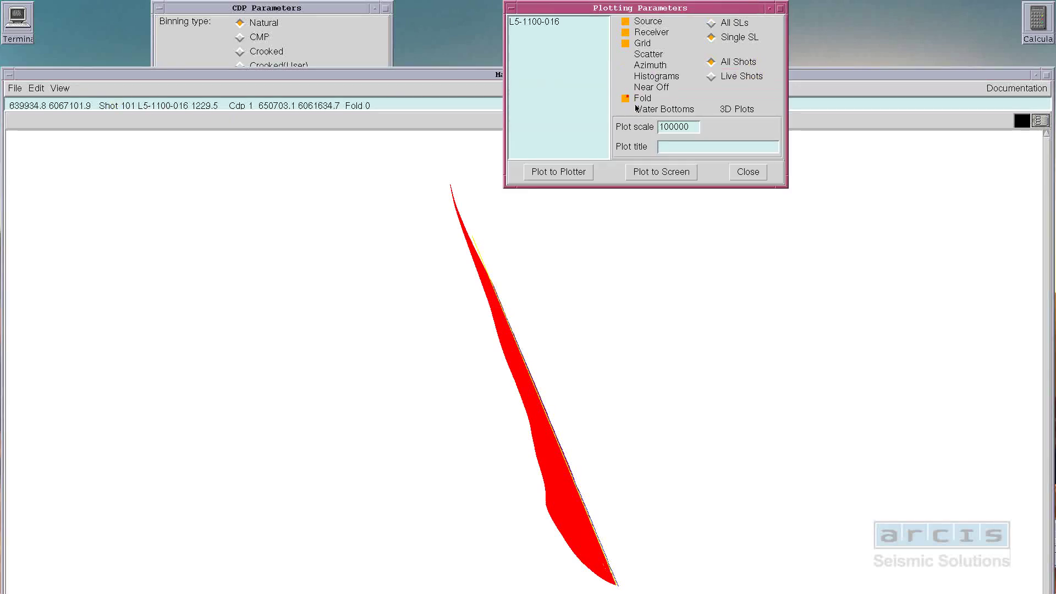
pyautogui.click(657, 172)
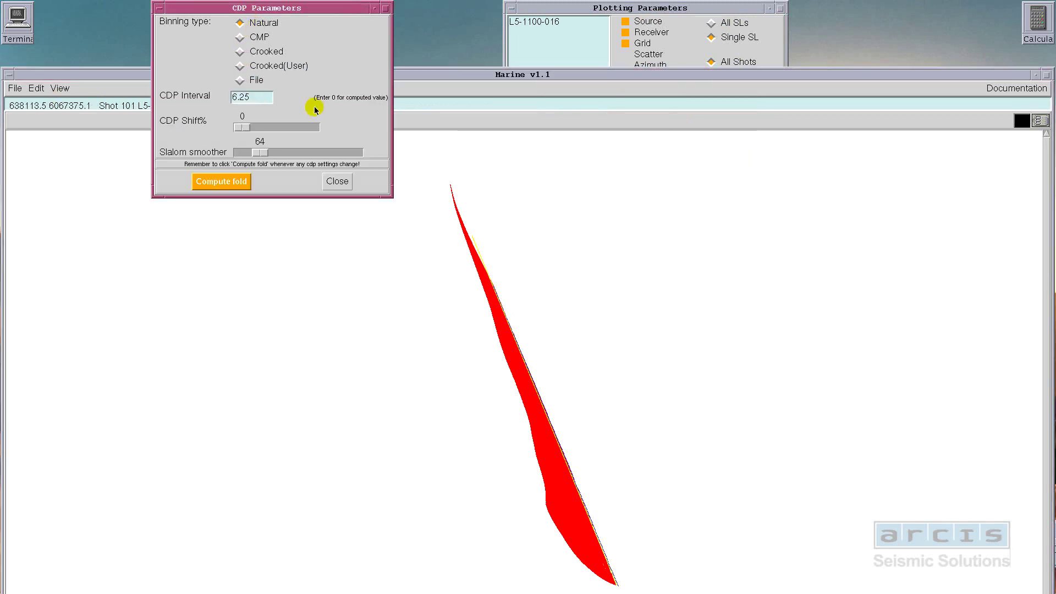
# Step: Compute the fold and inspect fold, shot and CDP values along the coverage
pyautogui.click(210, 182)
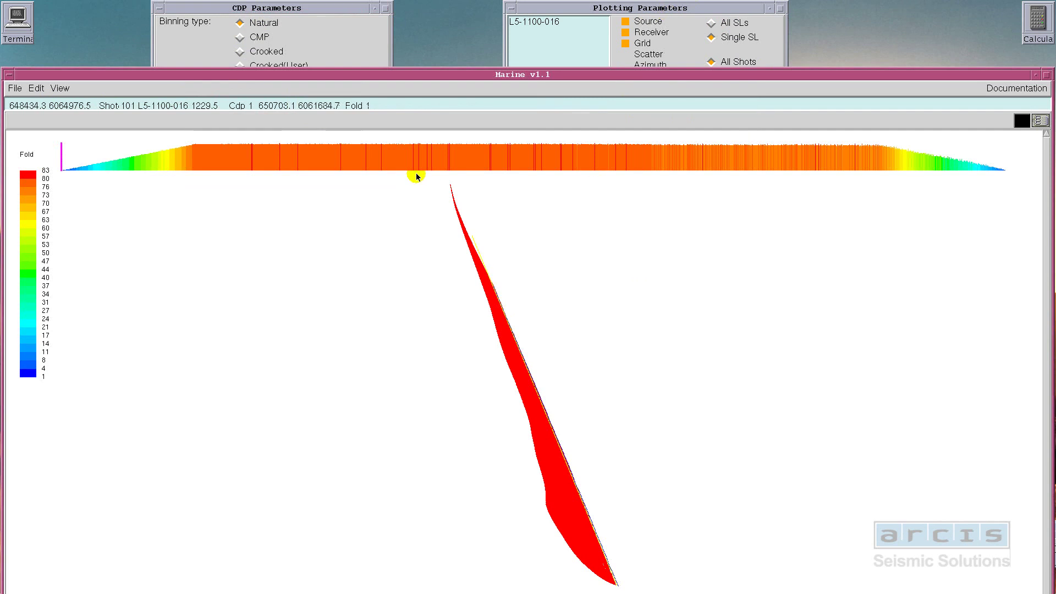
pyautogui.click(294, 165)
pyautogui.moveTo(560, 302)
pyautogui.mouseDown()
pyautogui.moveTo(533, 395)
pyautogui.moveTo(538, 431)
pyautogui.mouseUp()
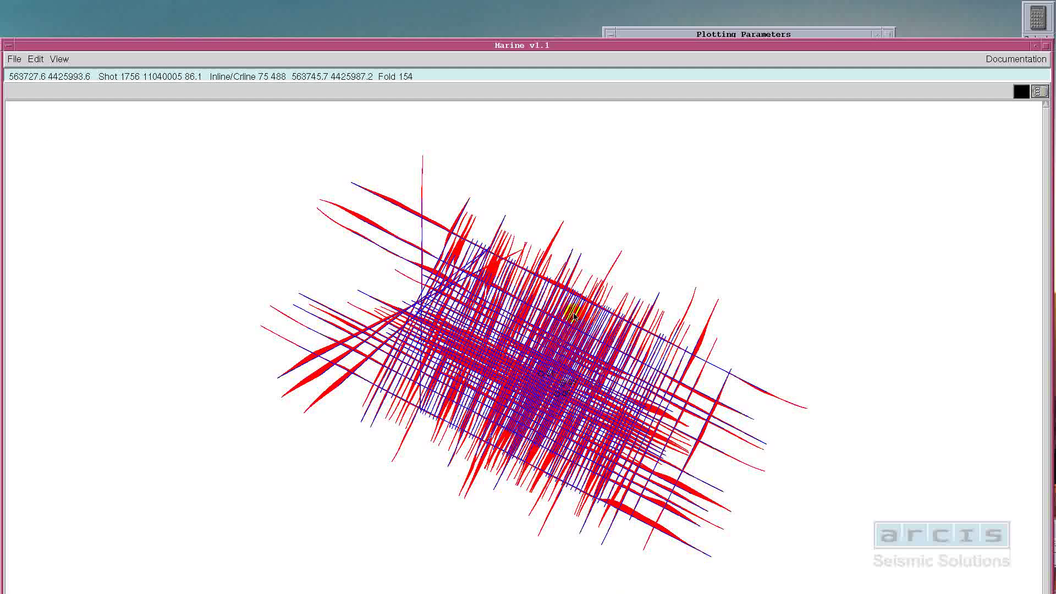
pyautogui.moveTo(479, 276); pyautogui.dragTo(537, 502)
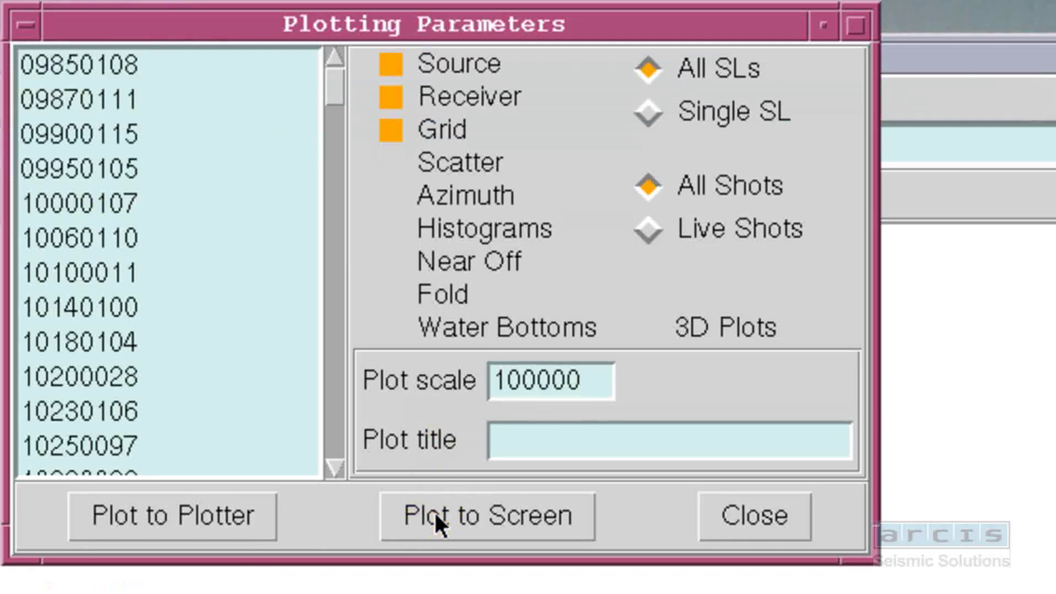
# Step: Plot the full 3D survey grid with red and blue sail lines to the screen
pyautogui.click(436, 515)
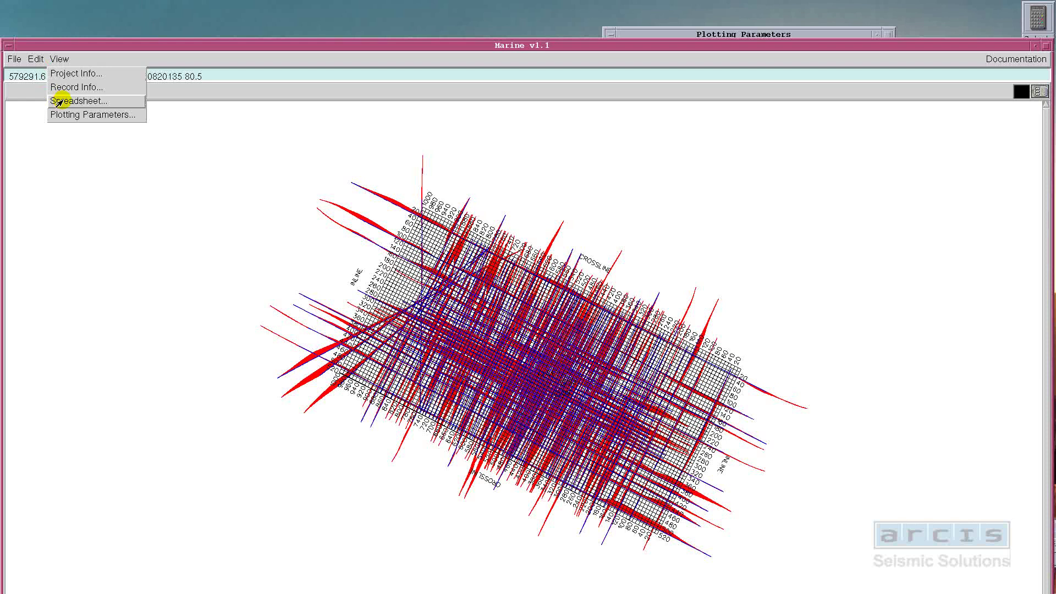
# Step: Open the Marine Spread Sheet and turn on View > Show datasets
pyautogui.click(60, 102)
pyautogui.click(139, 65)
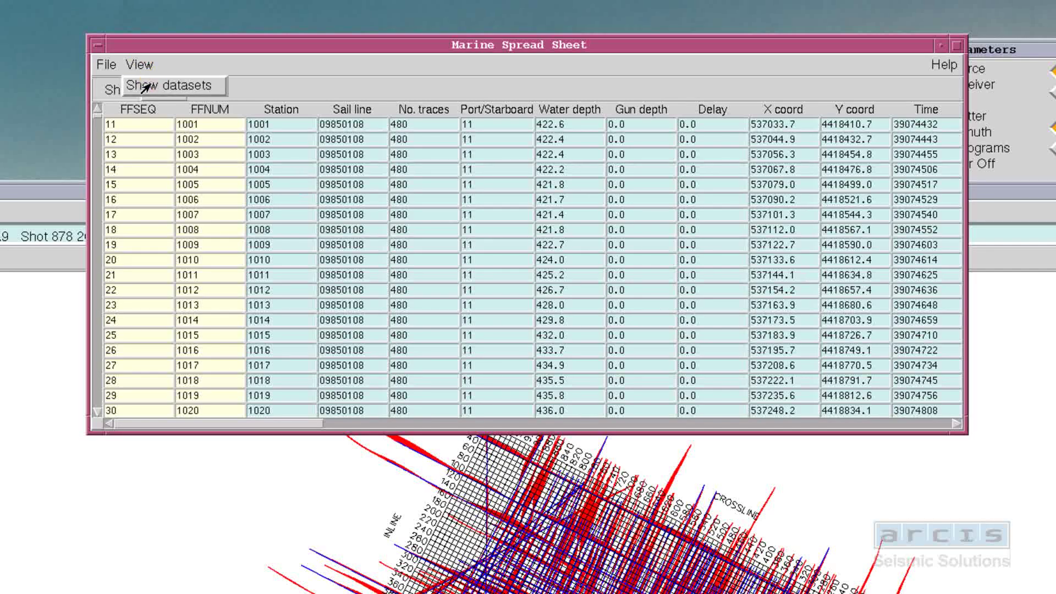
pyautogui.click(146, 86)
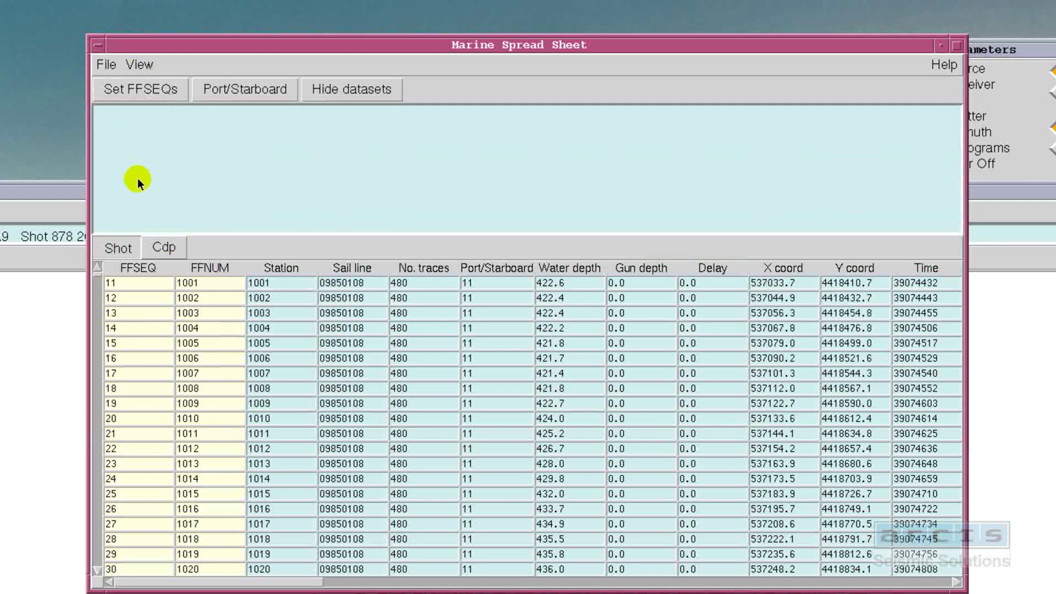